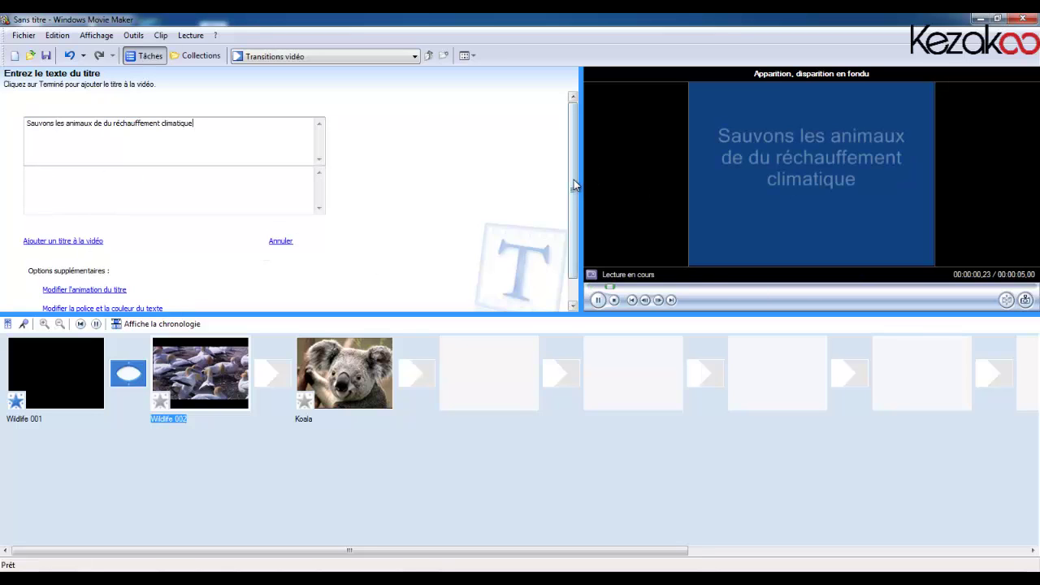
Set the opening title's animation to "Faire défiler, perspective" and add the title to the video
left_click_drag(573, 201, 573, 224)
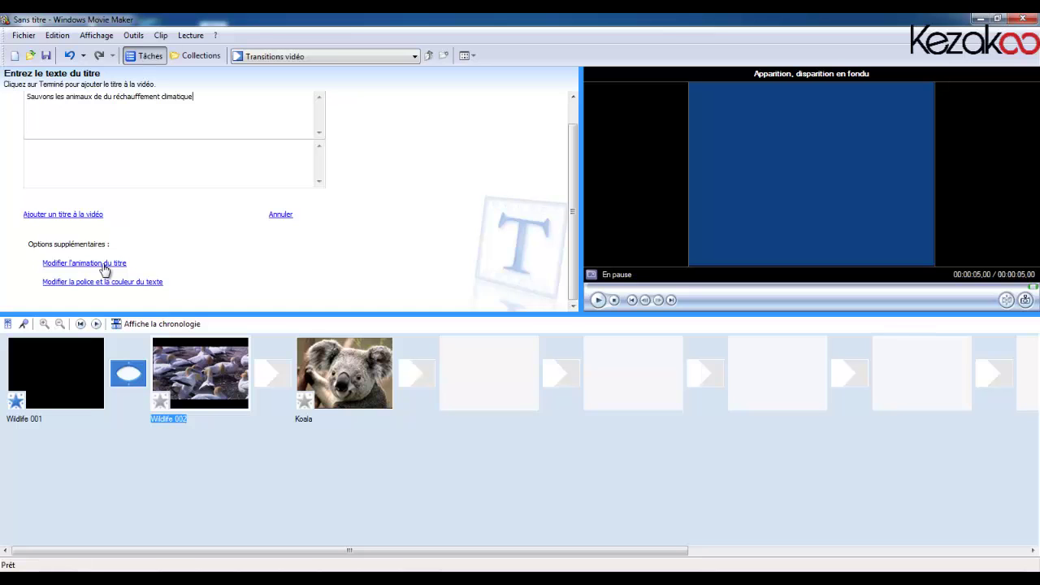
left_click(104, 265)
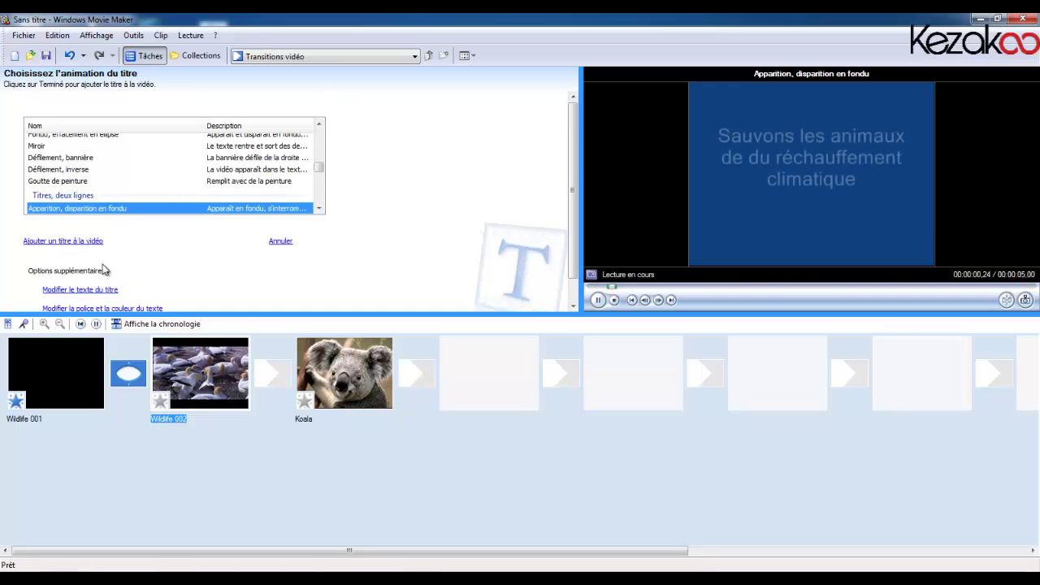
left_click_drag(315, 169, 322, 145)
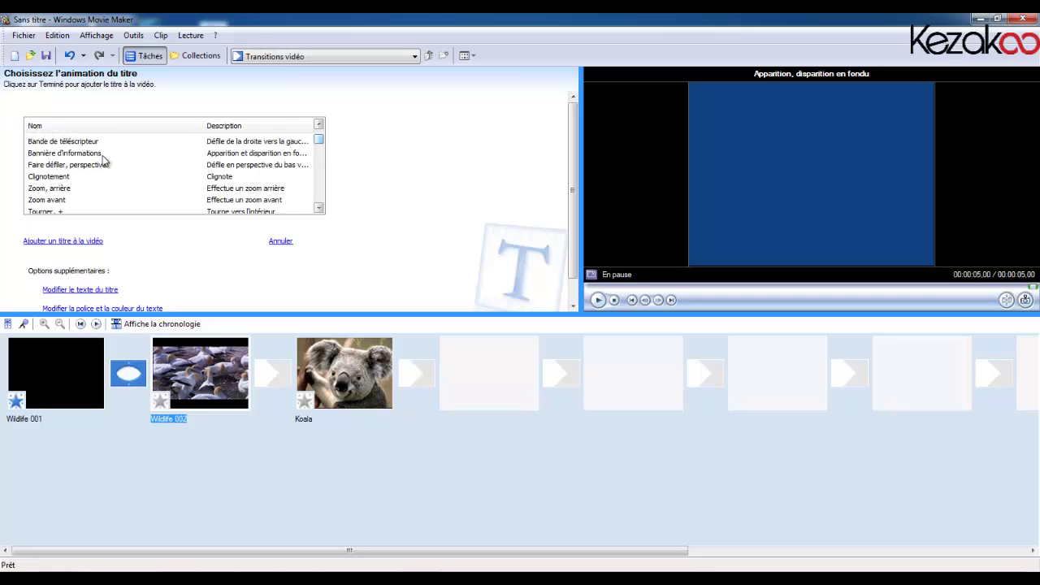
left_click(78, 166)
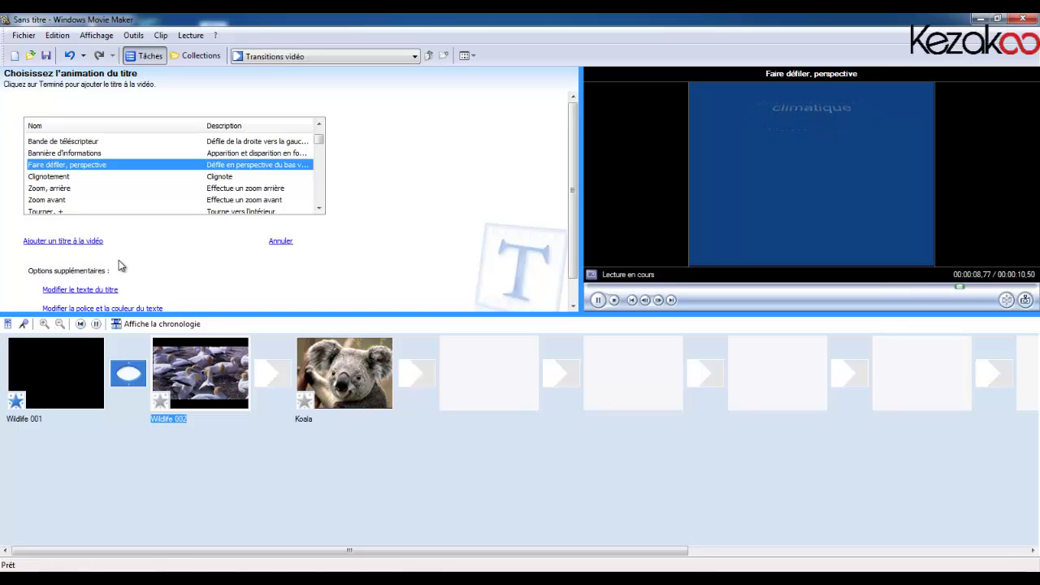
left_click(59, 241)
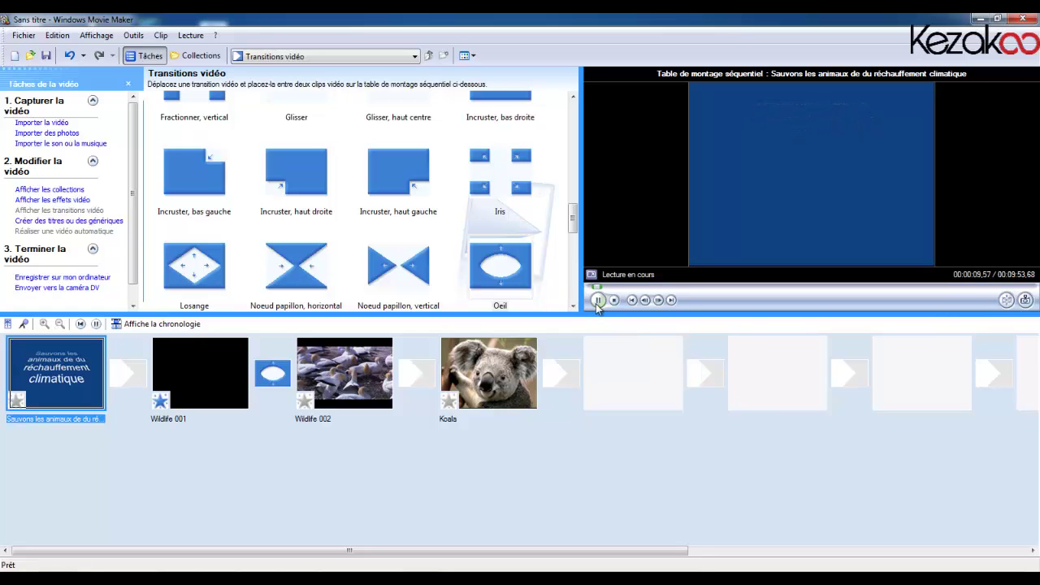
left_click(597, 300)
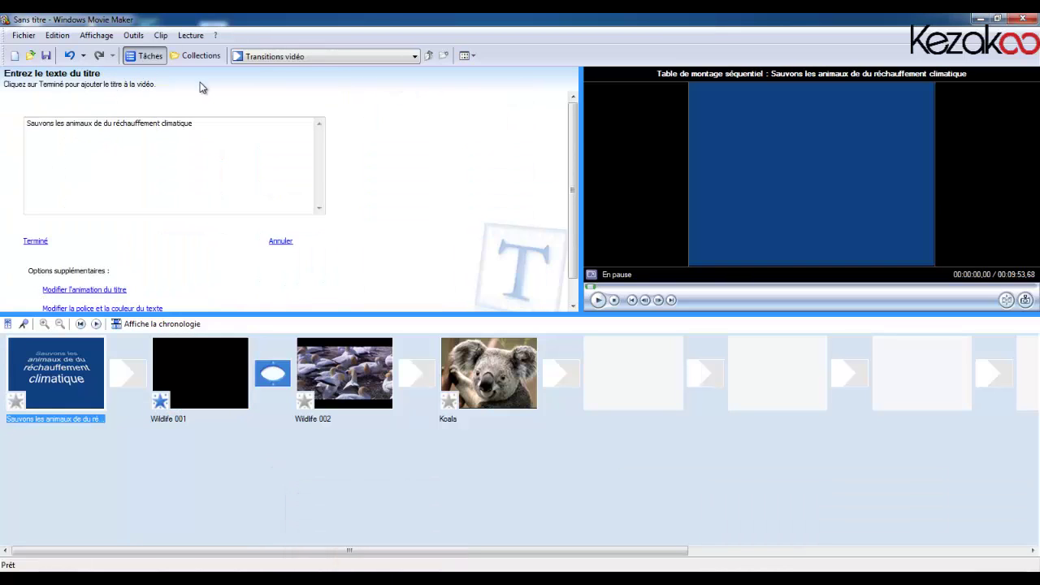
Leave the title editor, show the timeline and move the music clip to the very beginning of the video
left_click(148, 61)
left_click(148, 59)
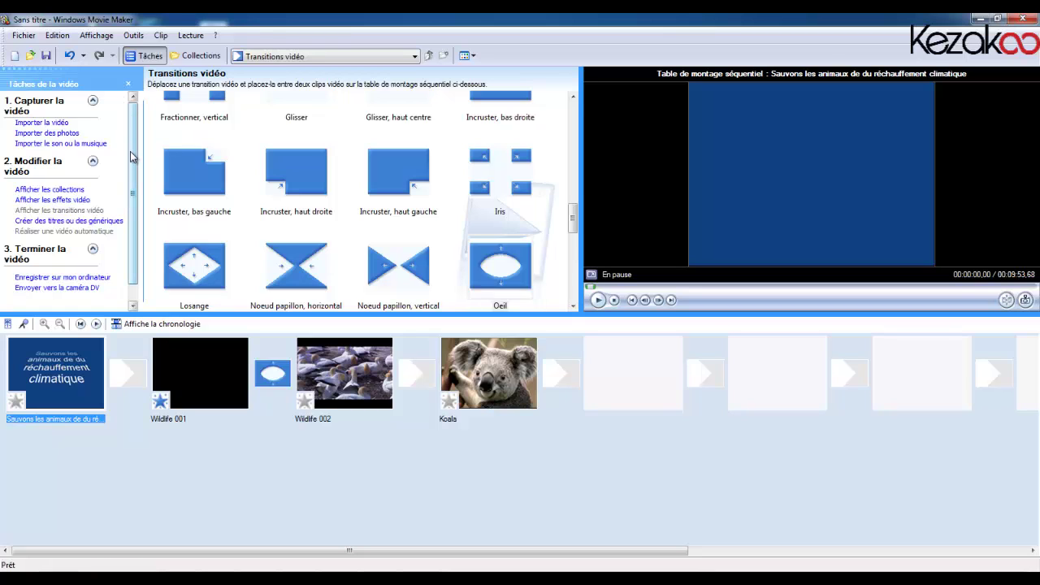
left_click(163, 324)
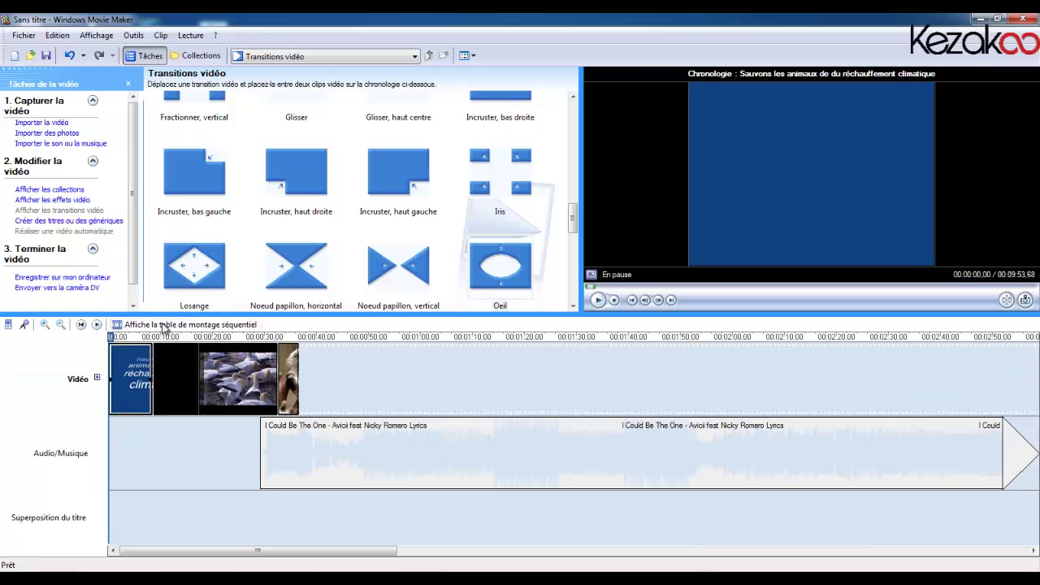
left_click(359, 464)
left_click_drag(171, 436, 134, 427)
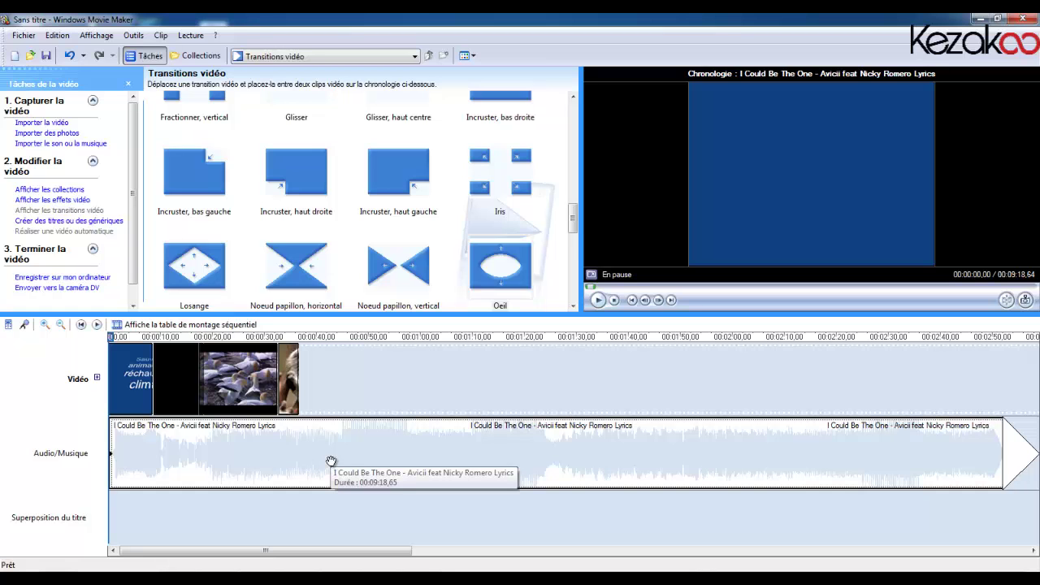
left_click_drag(213, 457, 243, 451)
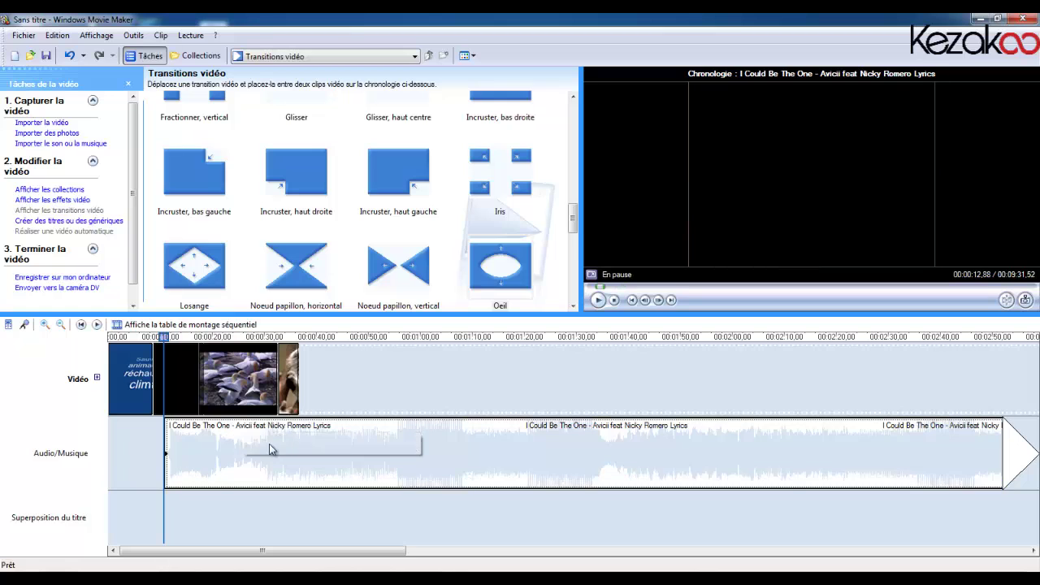
left_click_drag(349, 450, 114, 431)
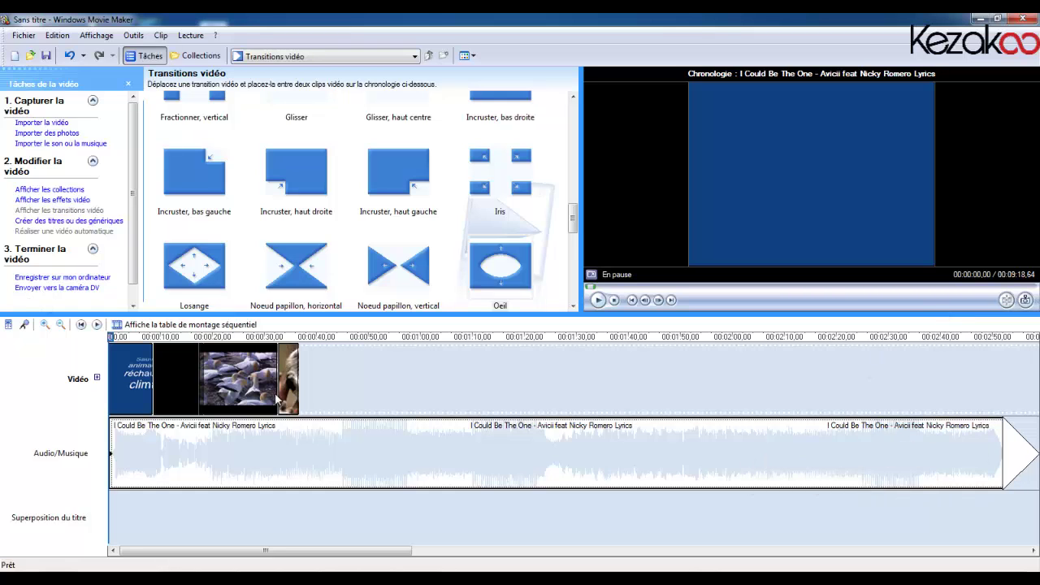
Trim the end of the music clip to line up with the end of the video track
left_click(59, 325)
left_click(59, 325)
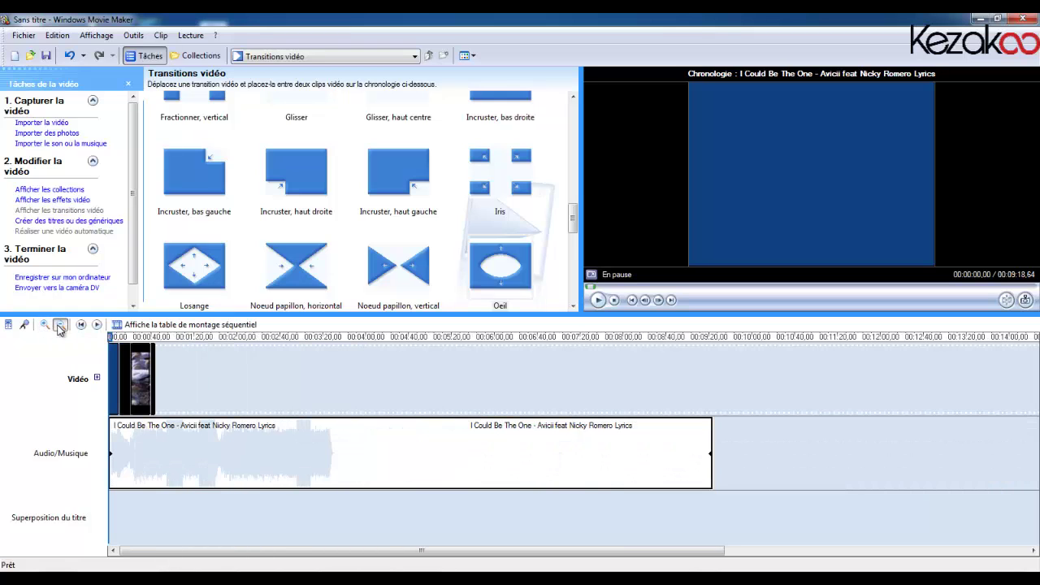
left_click(60, 325)
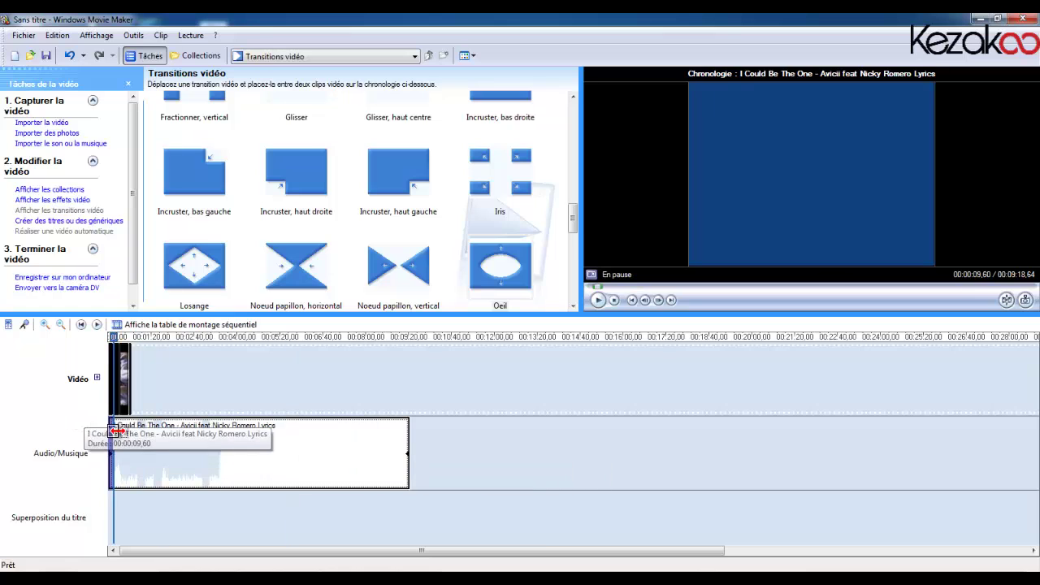
mouse_move(111, 443)
left_mouse_down()
mouse_move(267, 468)
mouse_move(132, 439)
left_mouse_up()
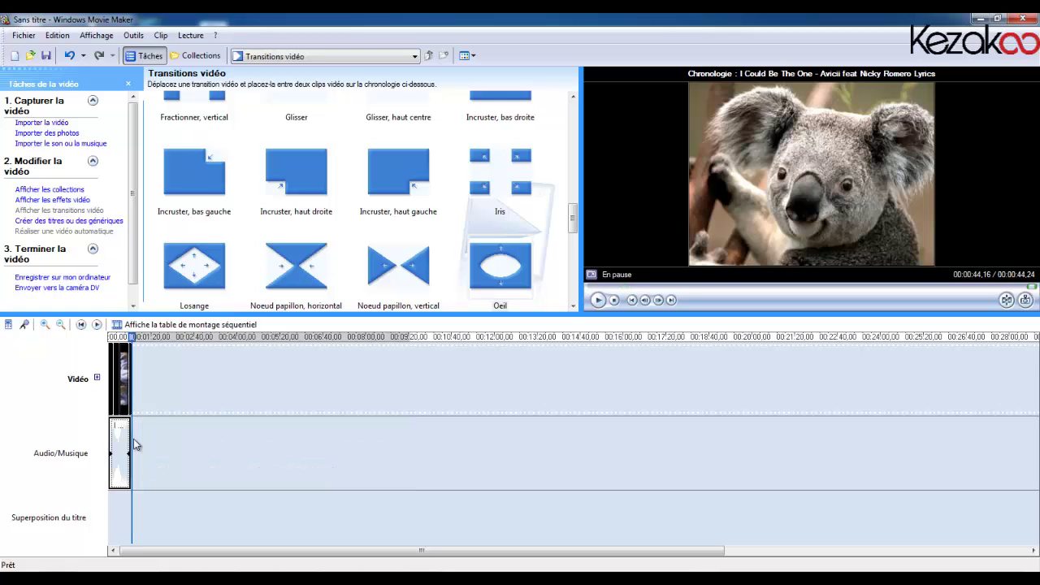
Examine the preview at several points along the timeline, covering the title, the wildlife clips and the koala picture
left_click(45, 325)
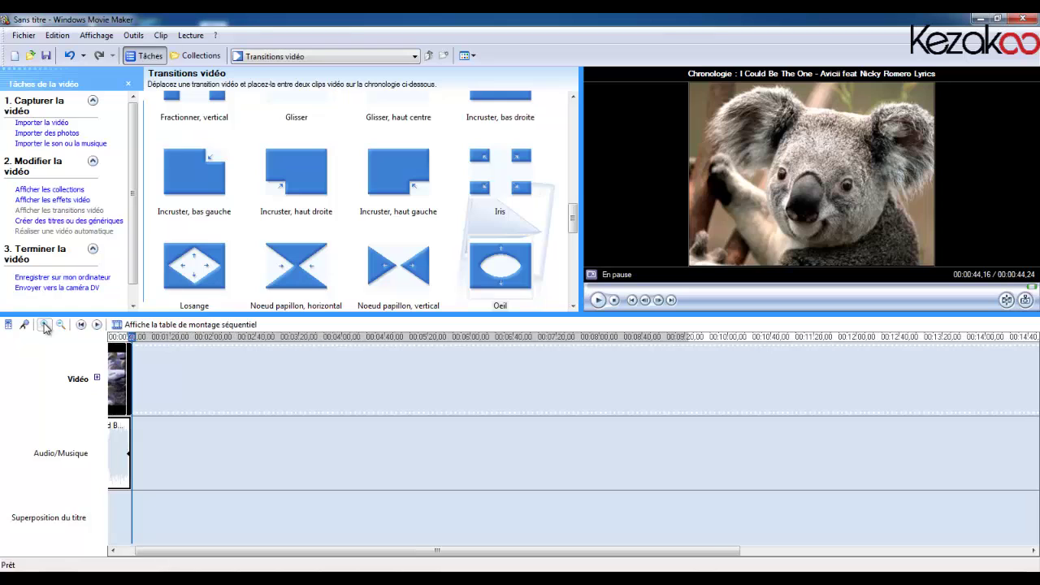
left_click(46, 325)
left_click(46, 325)
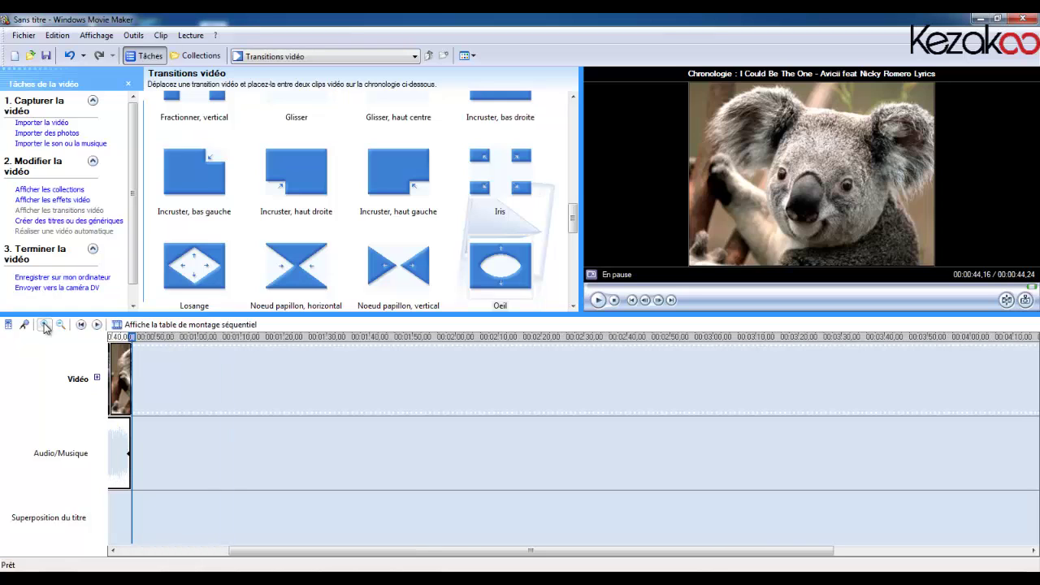
left_click_drag(133, 336, 117, 337)
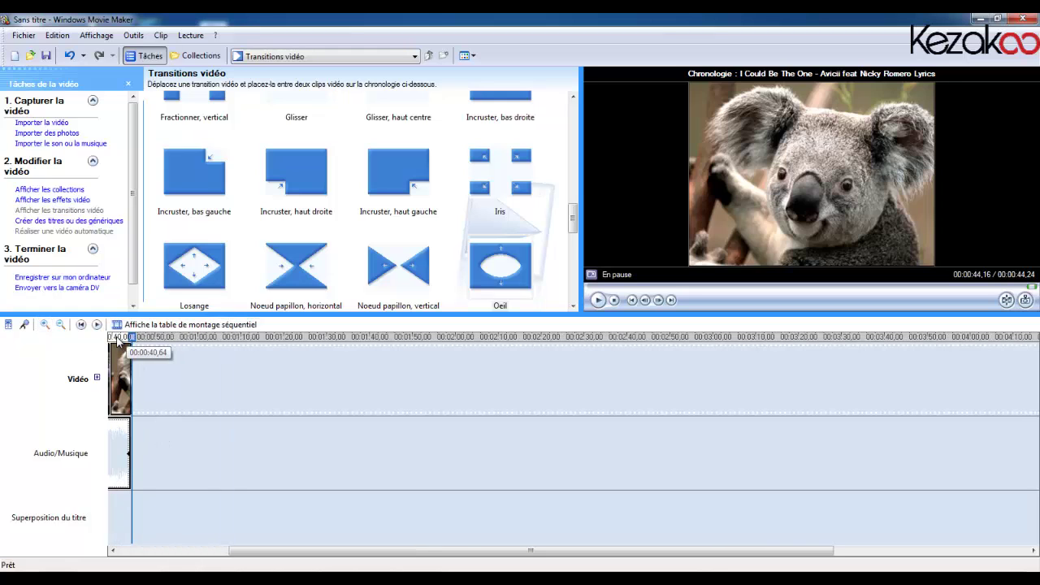
left_click_drag(244, 550, 94, 550)
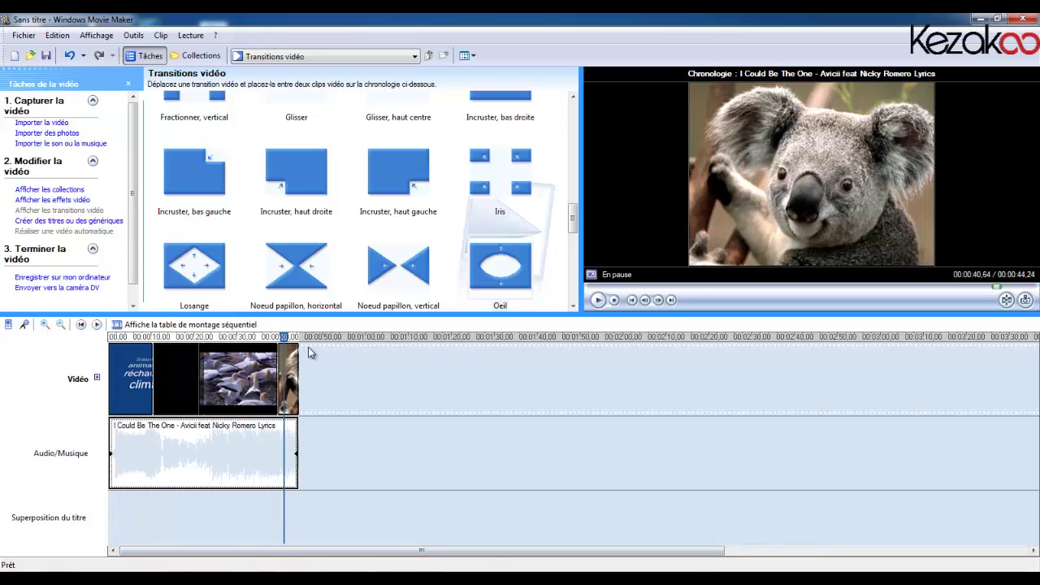
left_click(120, 337)
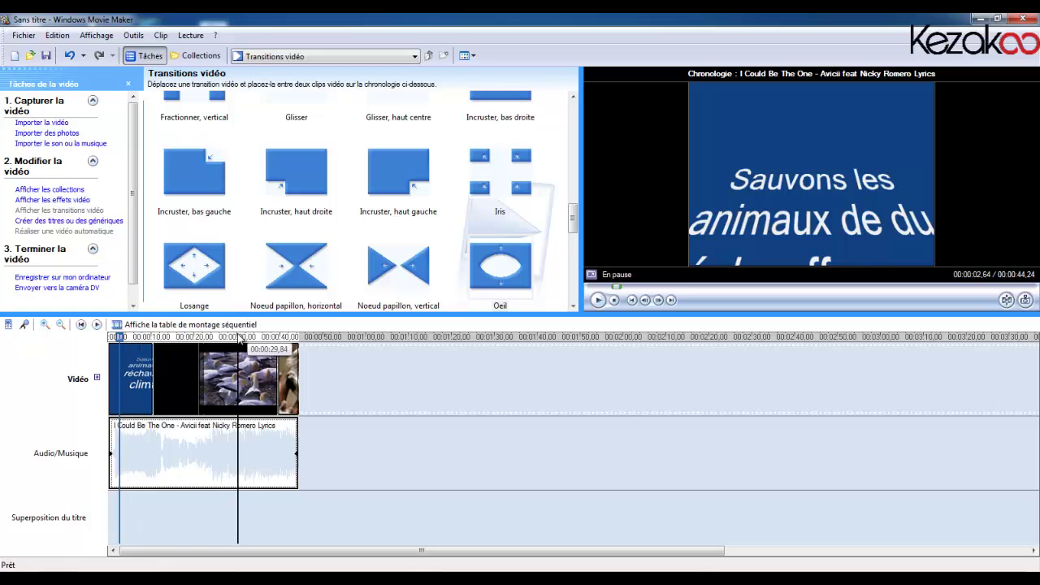
left_click(181, 337)
left_click(217, 339)
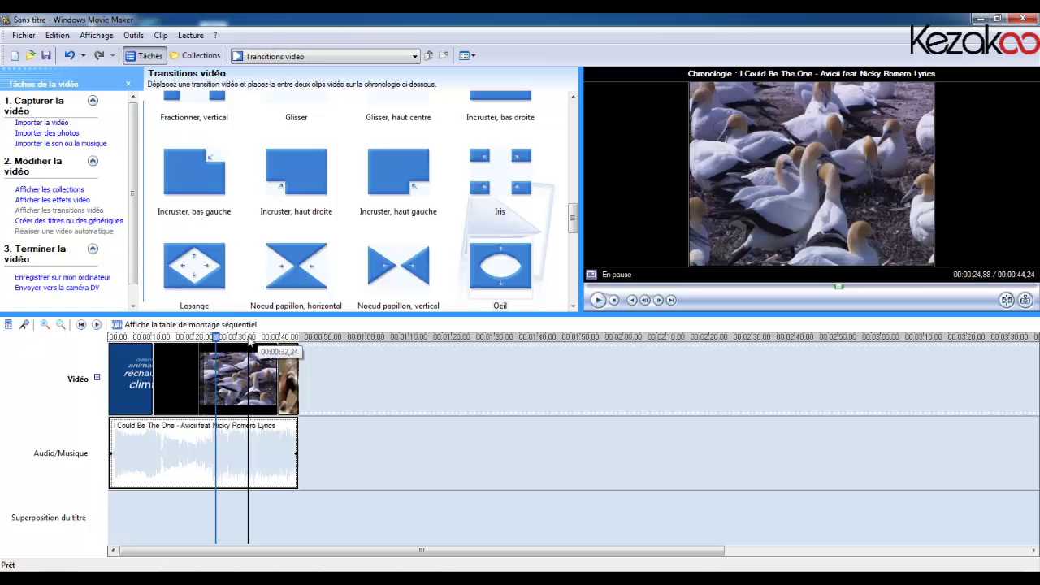
left_click(248, 338)
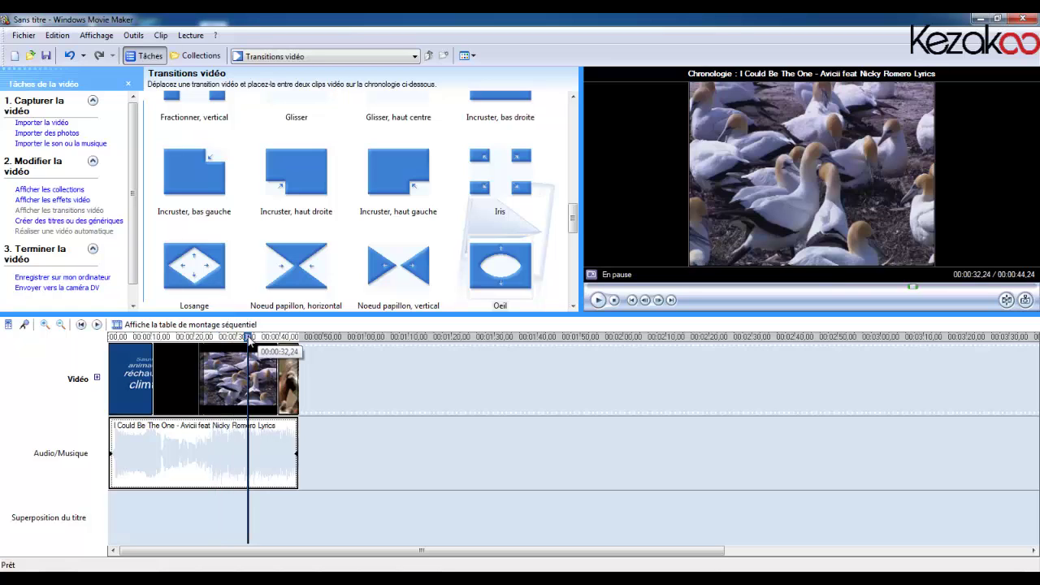
left_click(110, 337)
left_click(153, 337)
mouse_move(169, 342)
left_mouse_down()
mouse_move(187, 338)
mouse_move(114, 342)
mouse_move(224, 343)
mouse_move(158, 342)
left_mouse_up()
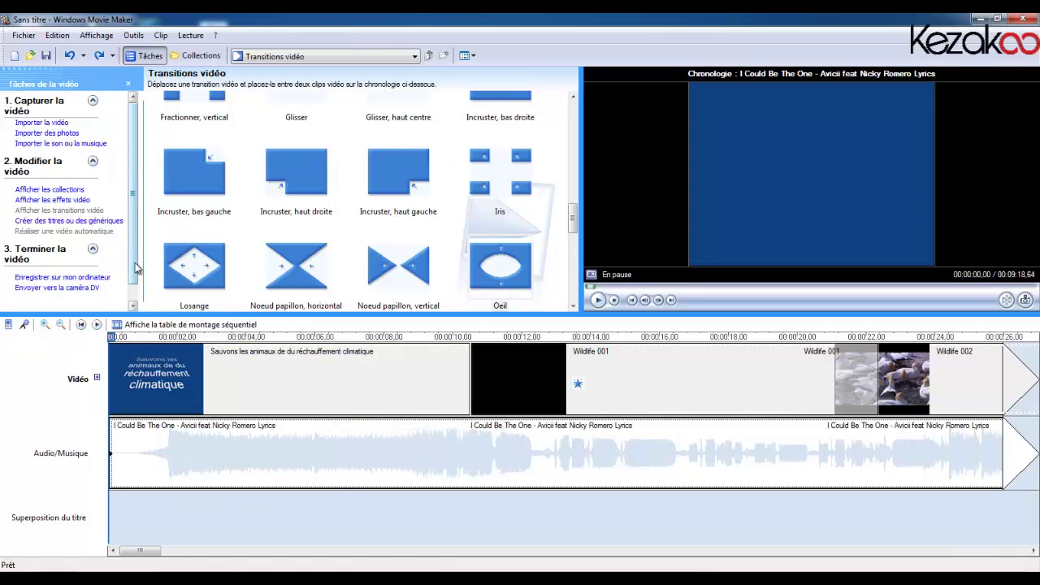
Add the title "Sauvons les avant qu'il ne soit trop tard" on the selected clip with the "Clignotement" animation
left_click_drag(134, 272, 128, 280)
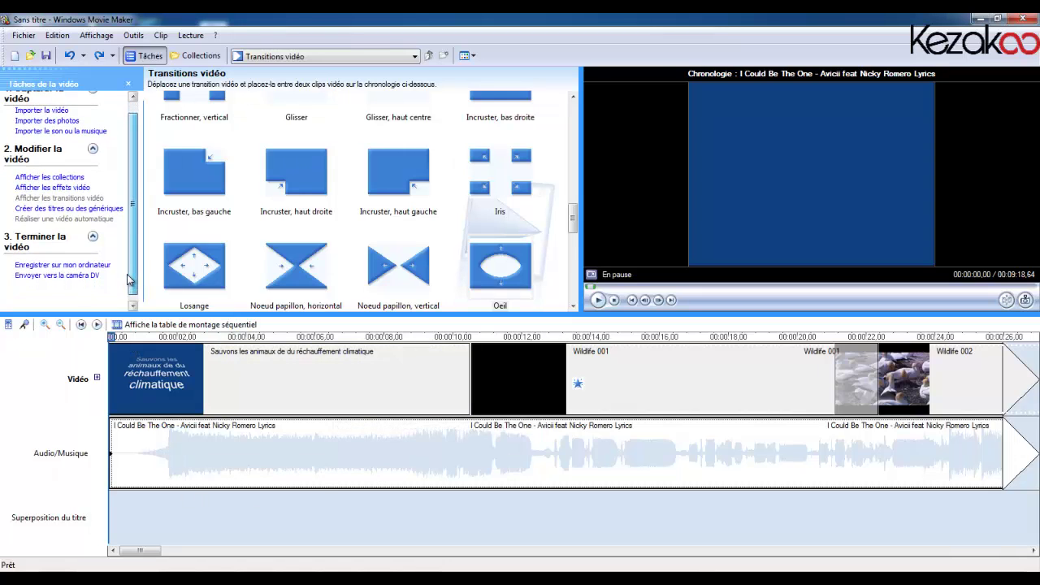
left_click(47, 212)
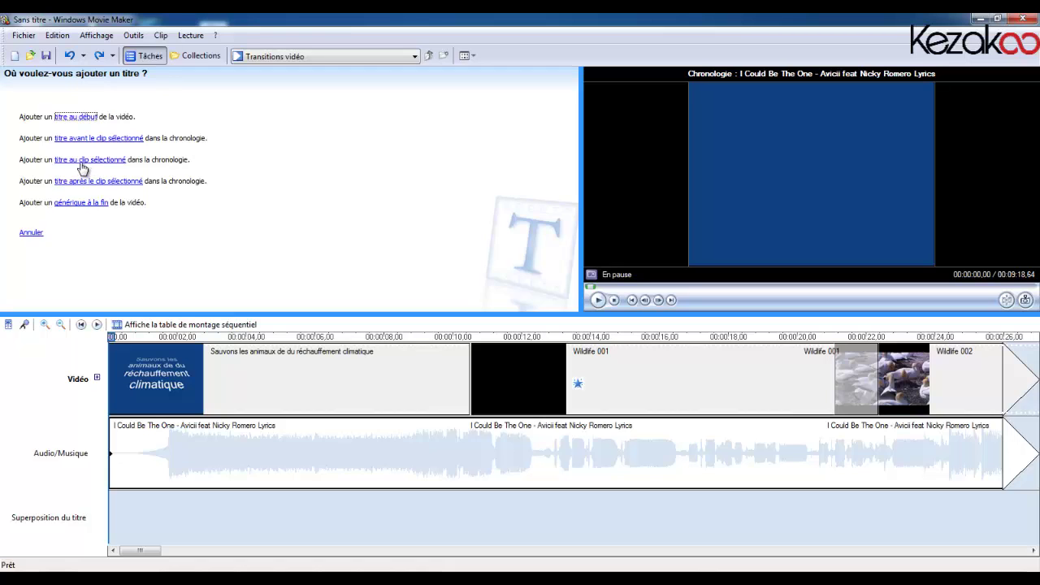
left_click(81, 161)
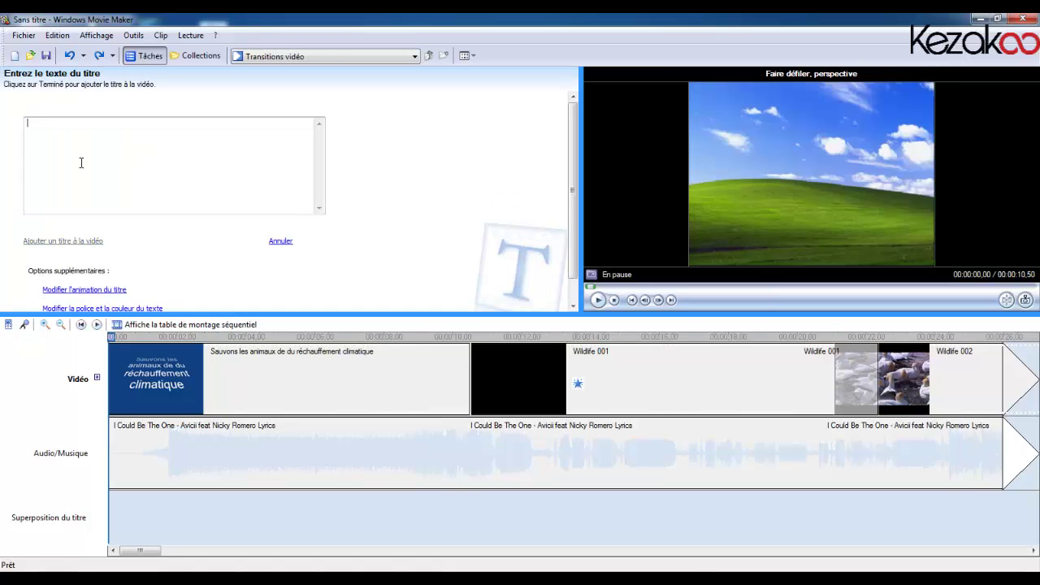
type("Sa")
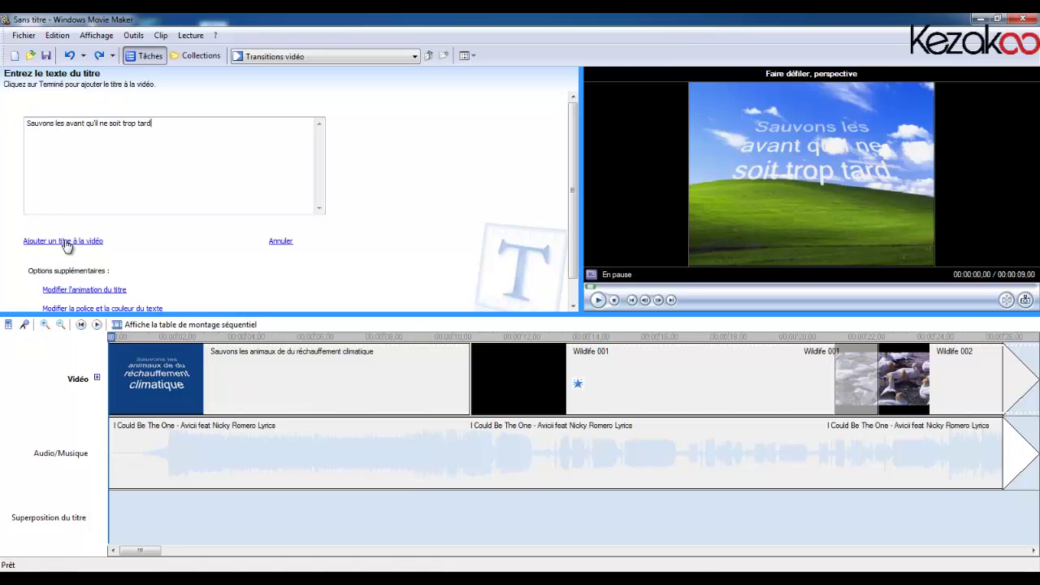
left_click(81, 290)
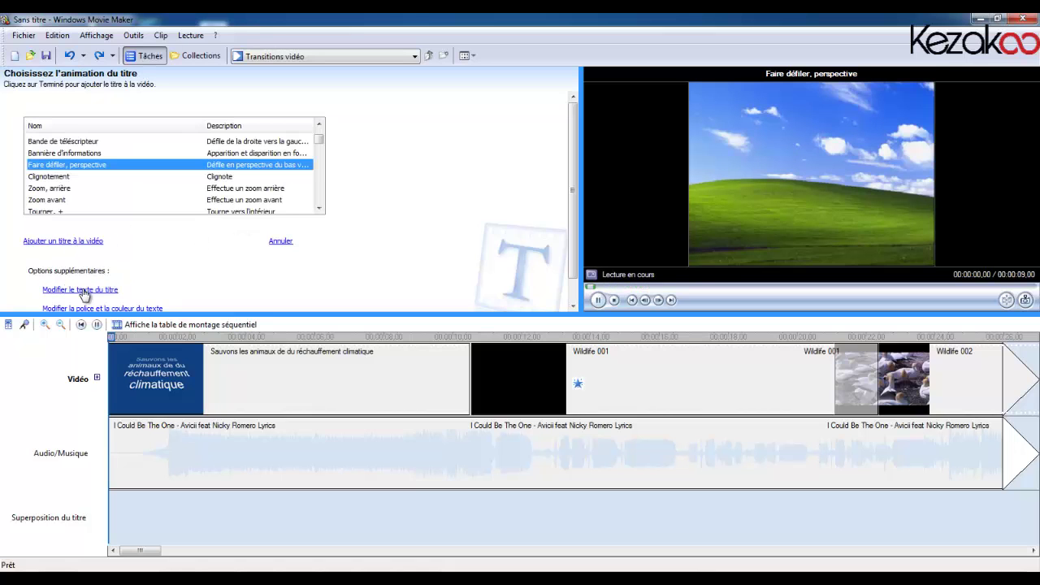
left_click(224, 178)
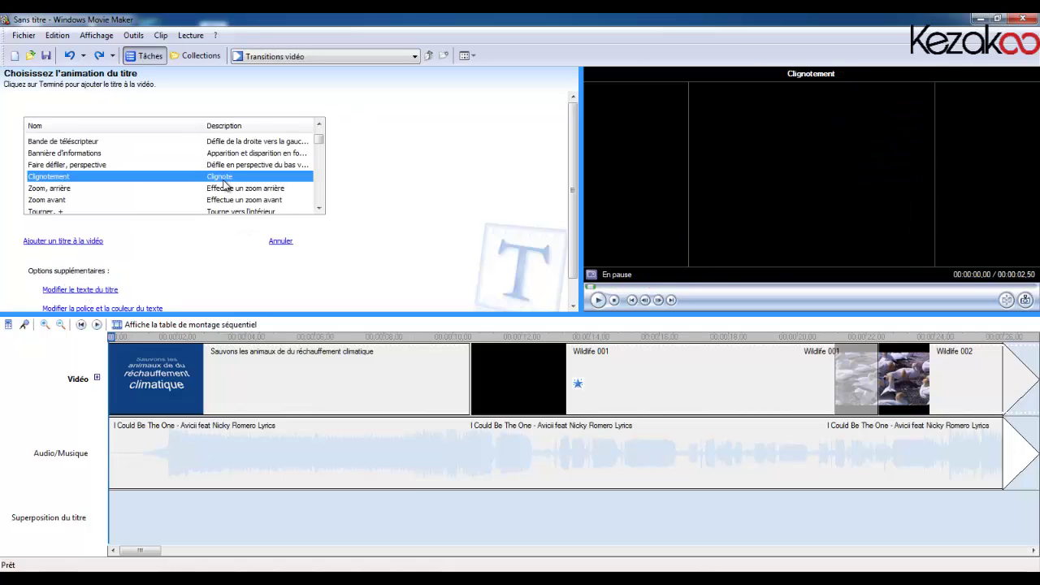
left_click(72, 241)
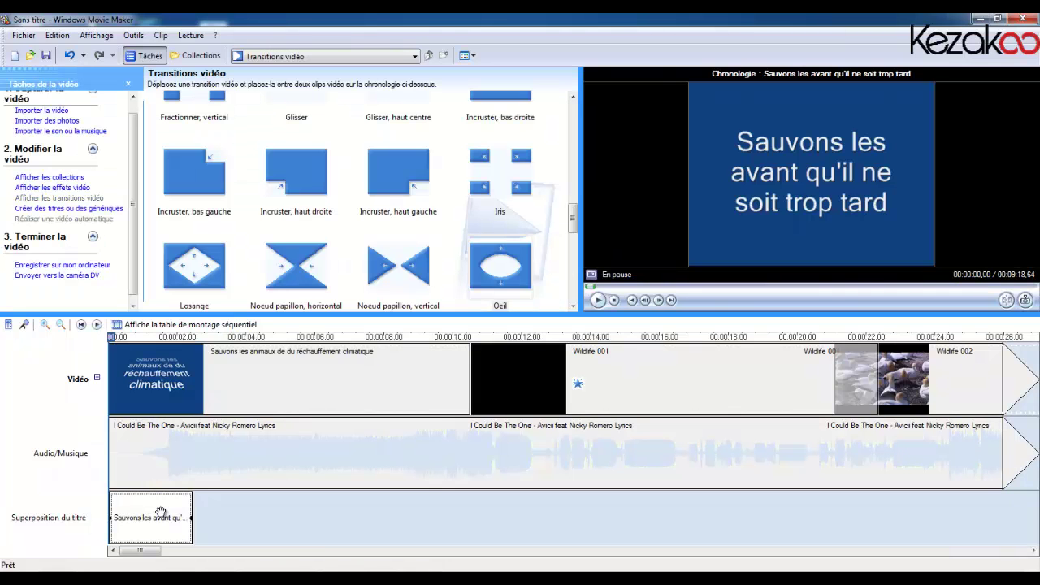
Move the title overlay to about 00:00:16,88, beneath the Wildlife 001 clip, and briefly preview the video from the start
left_click_drag(161, 513, 733, 515)
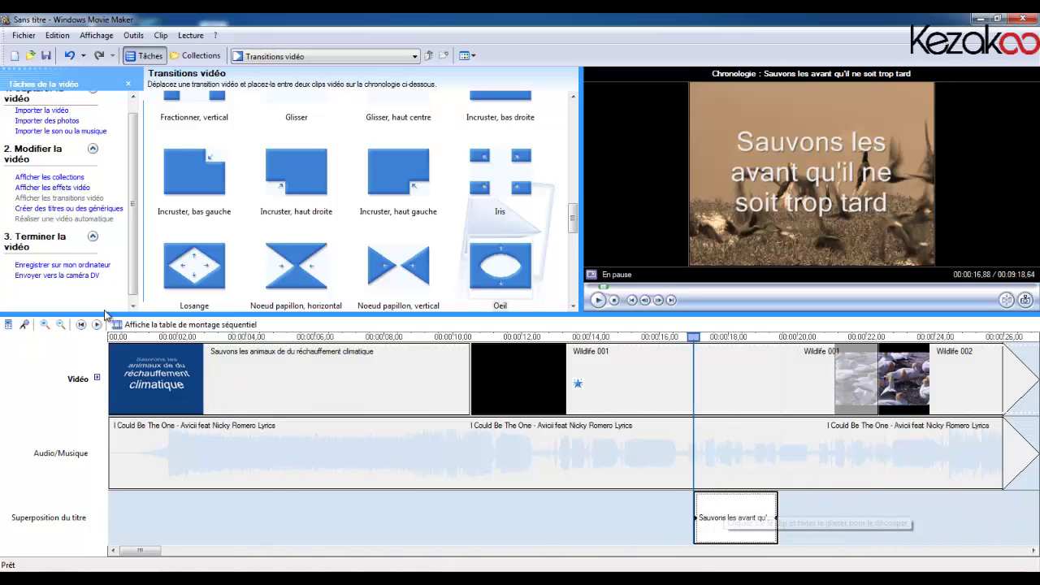
left_click(614, 299)
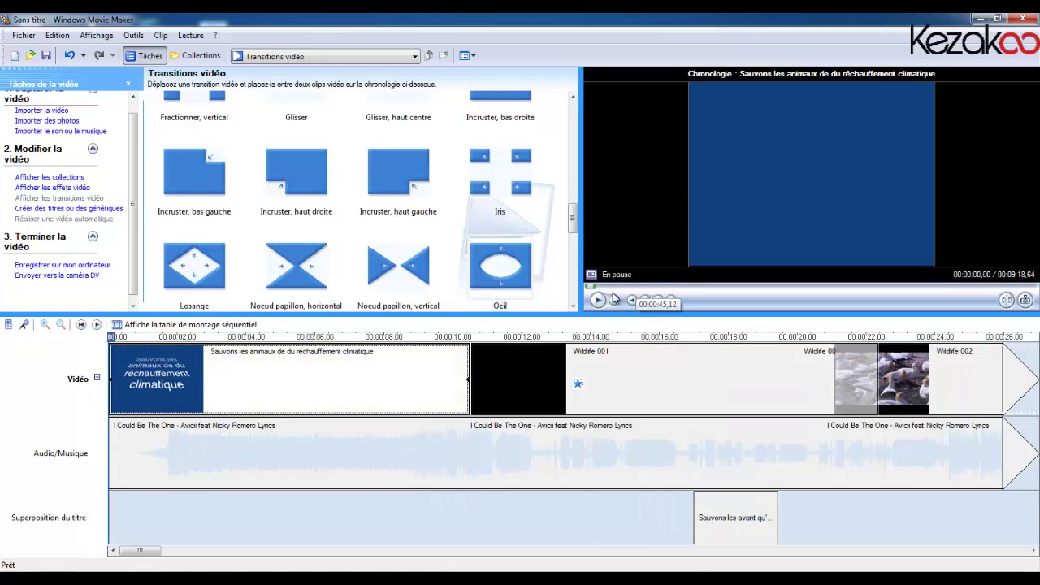
left_click(598, 300)
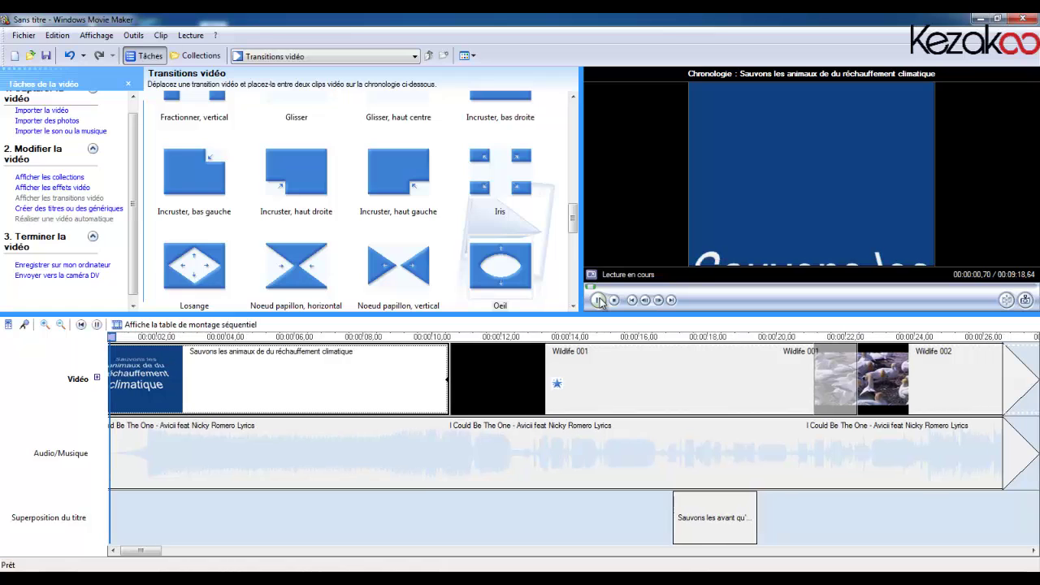
left_click(598, 300)
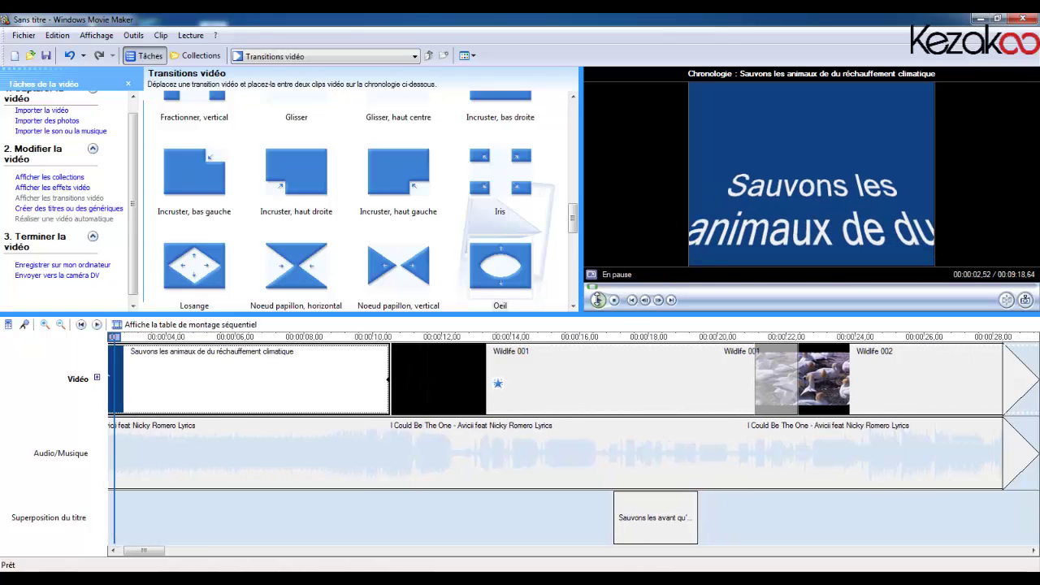
Lower the music clip's volume to near the minimum and play the video through to the koala picture
left_click(234, 442)
right_click(260, 449)
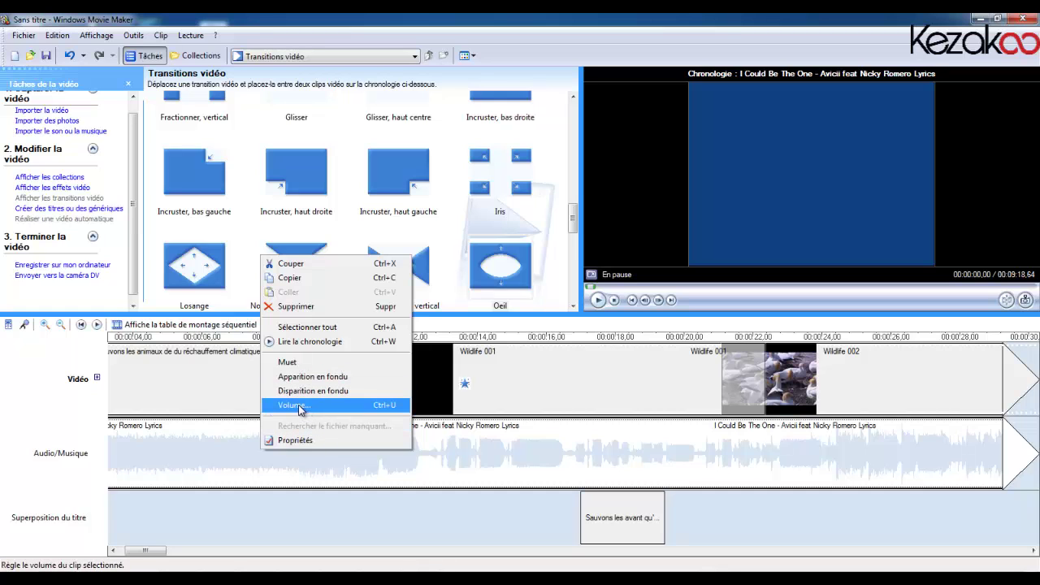
left_click(295, 404)
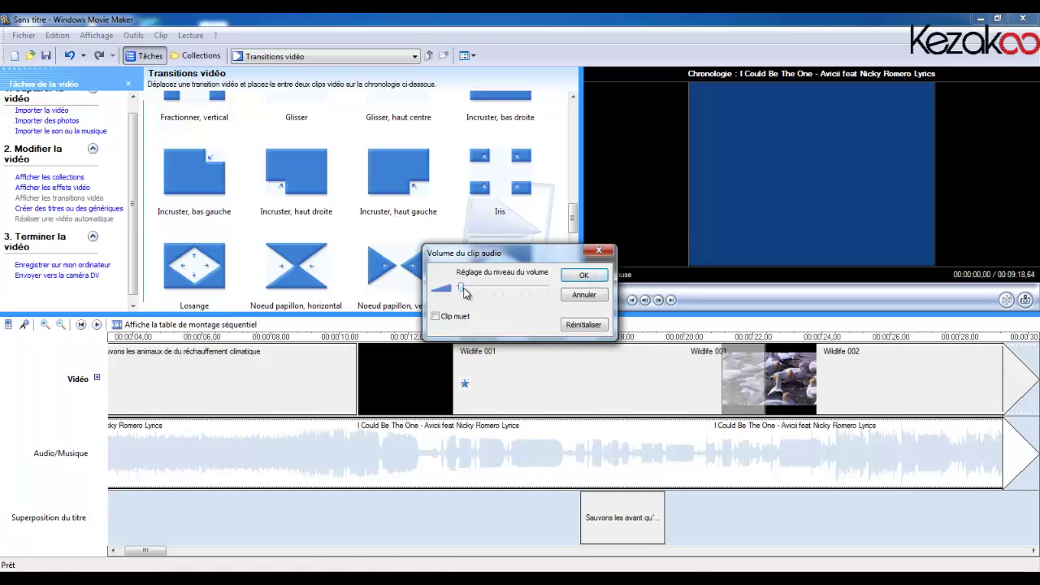
left_click(595, 277)
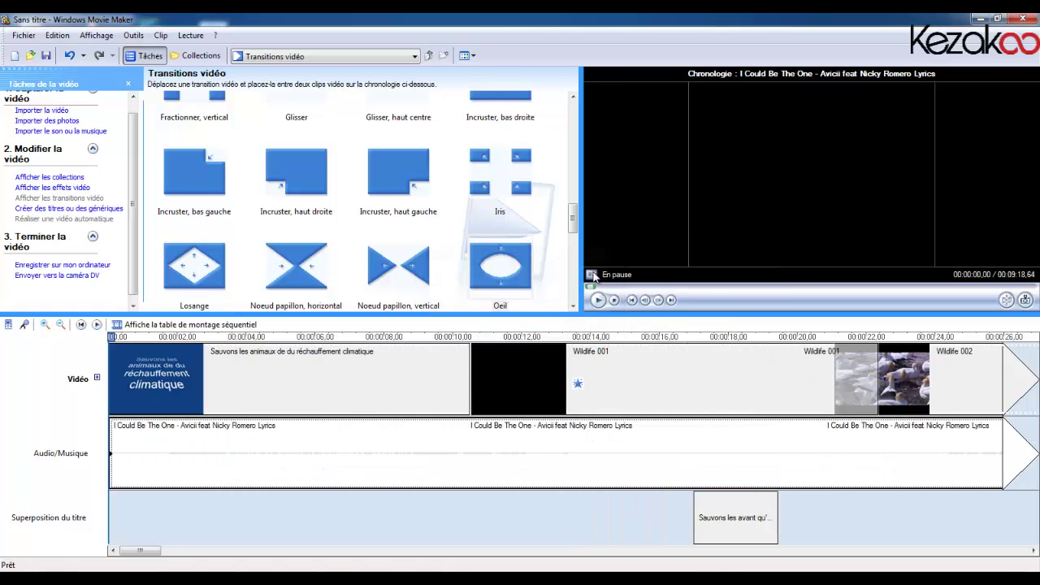
left_click(599, 300)
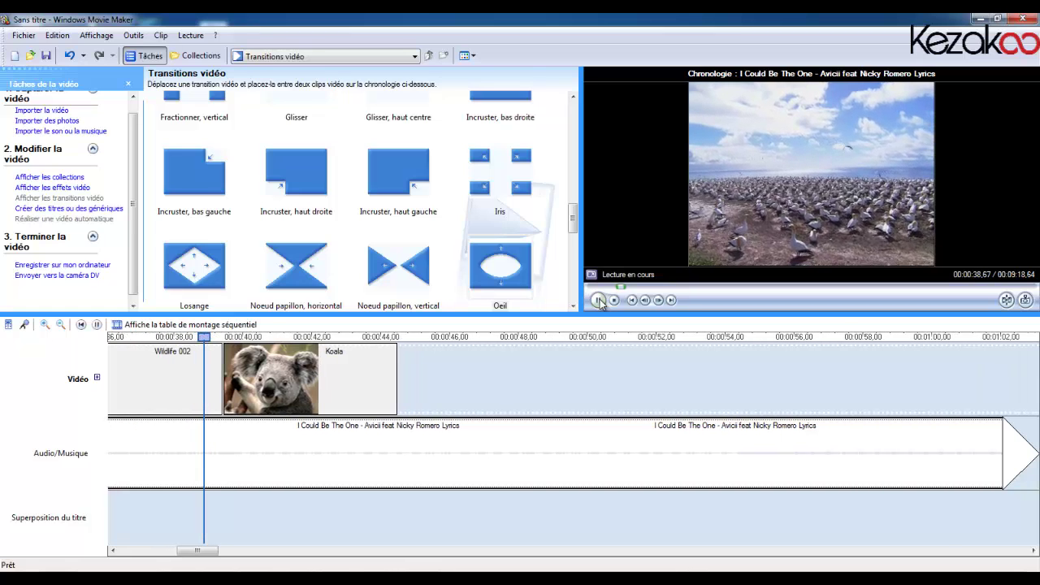
left_click(599, 301)
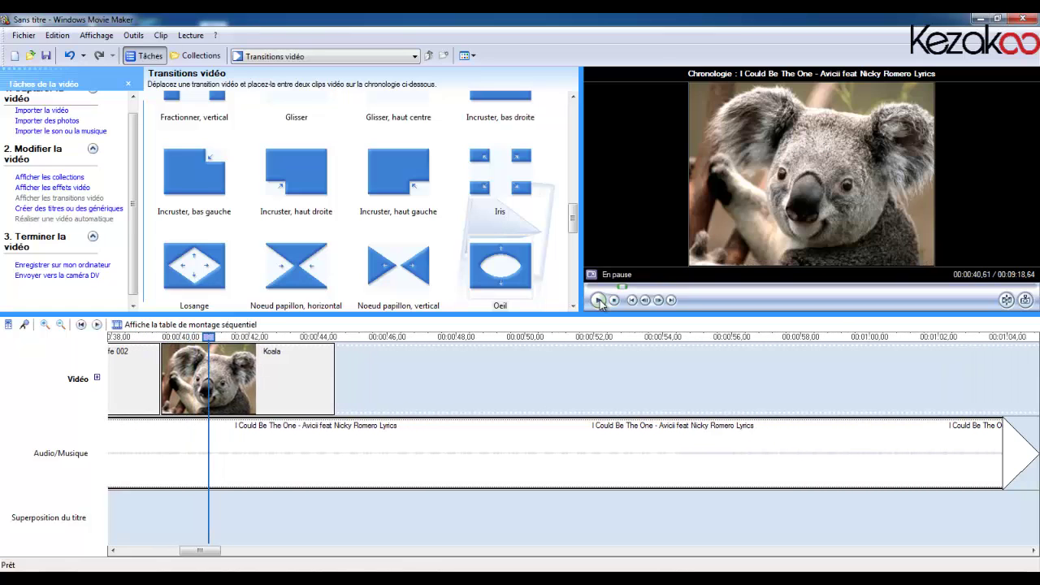
Add the title "Merci pour votre attention" as an overlay on the selected clip
left_click(48, 209)
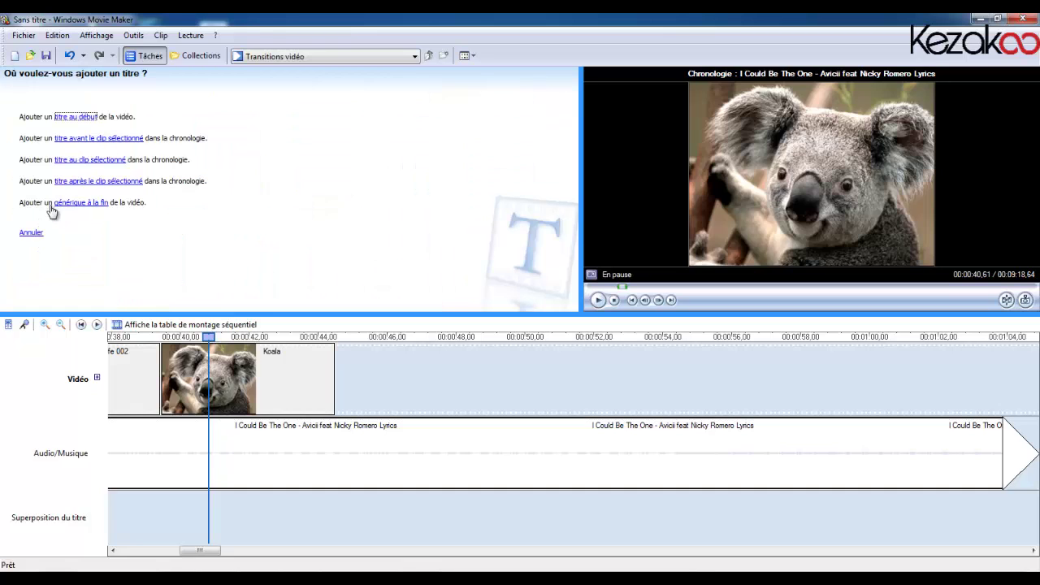
left_click(96, 162)
type("Merci pour votre attention")
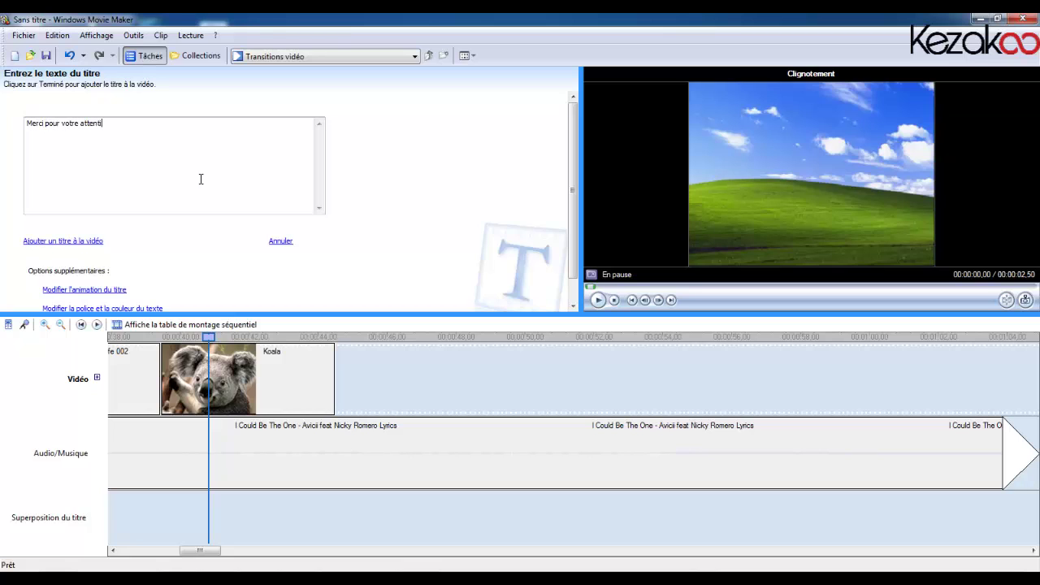
left_click(75, 241)
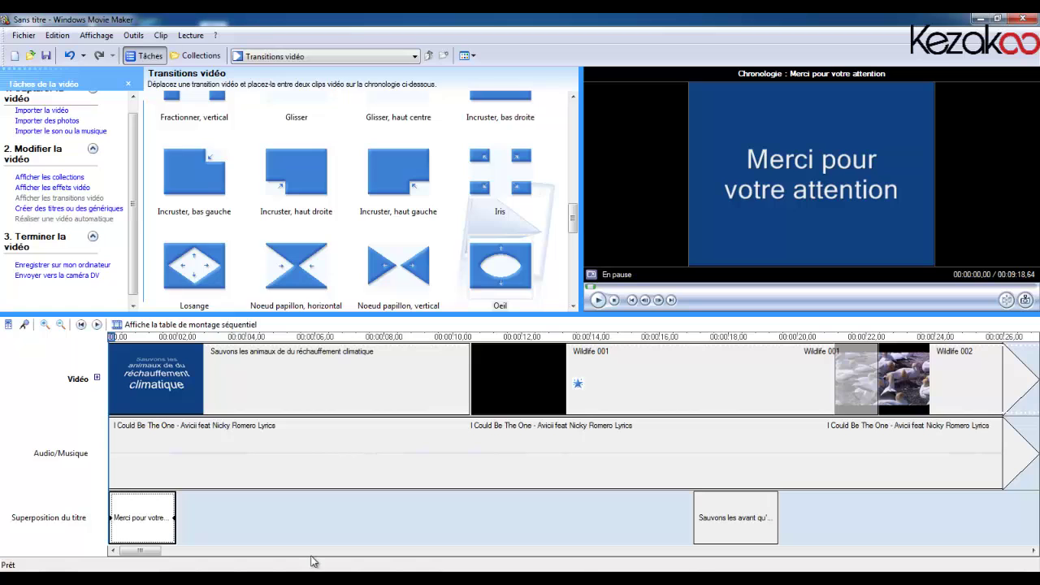
Move the "Merci pour votre attention" title overlay to about 00:00:40,80, beneath the Koala picture
left_click_drag(134, 520, 894, 518)
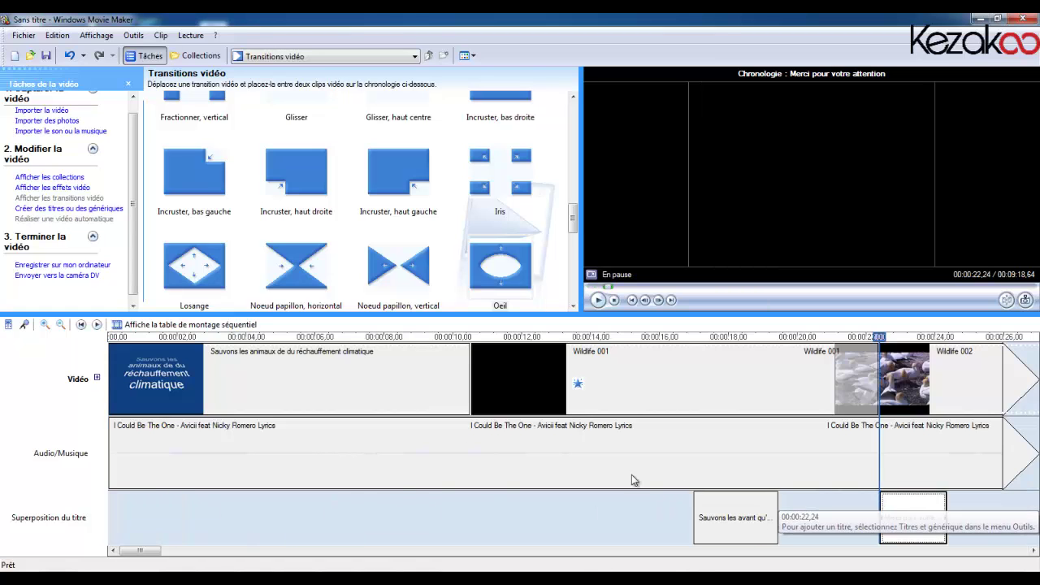
left_click(61, 325)
left_click(60, 325)
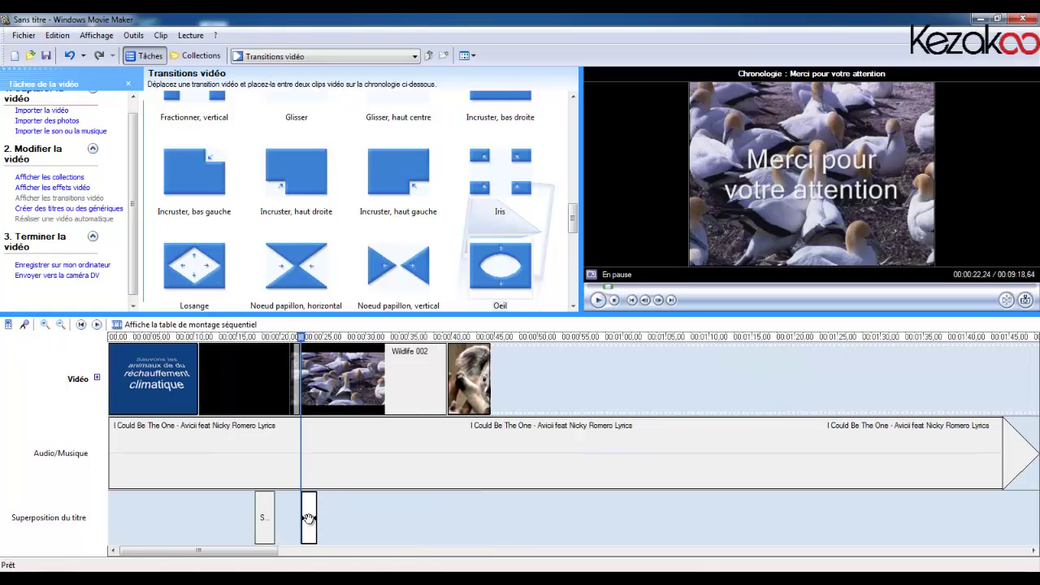
left_click_drag(469, 511, 469, 514)
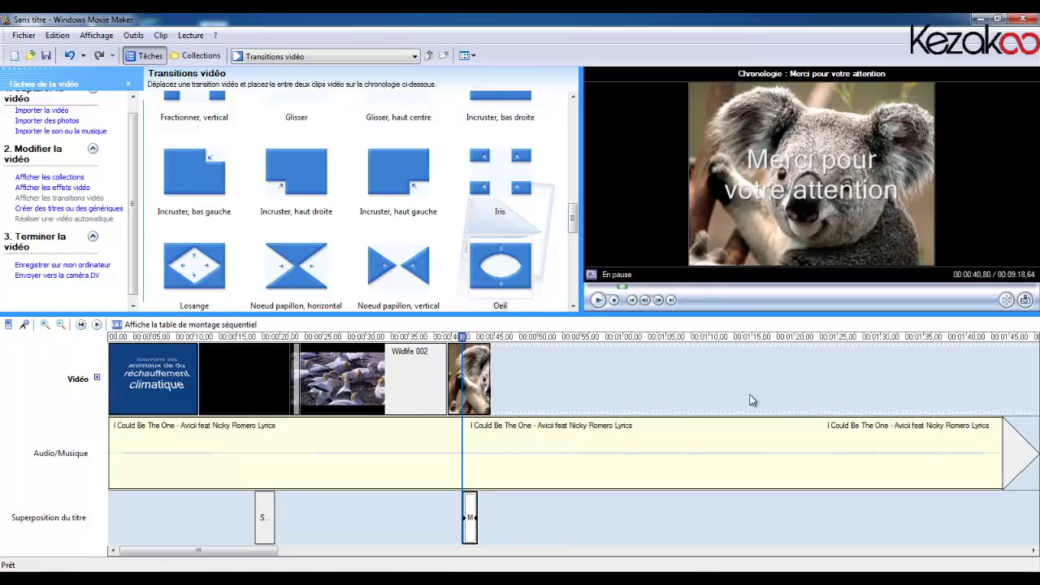
Trim the end of the music clip to about 00:00:44,24 at the end of the video track and fit the timeline to view
left_click(62, 325)
left_click(61, 325)
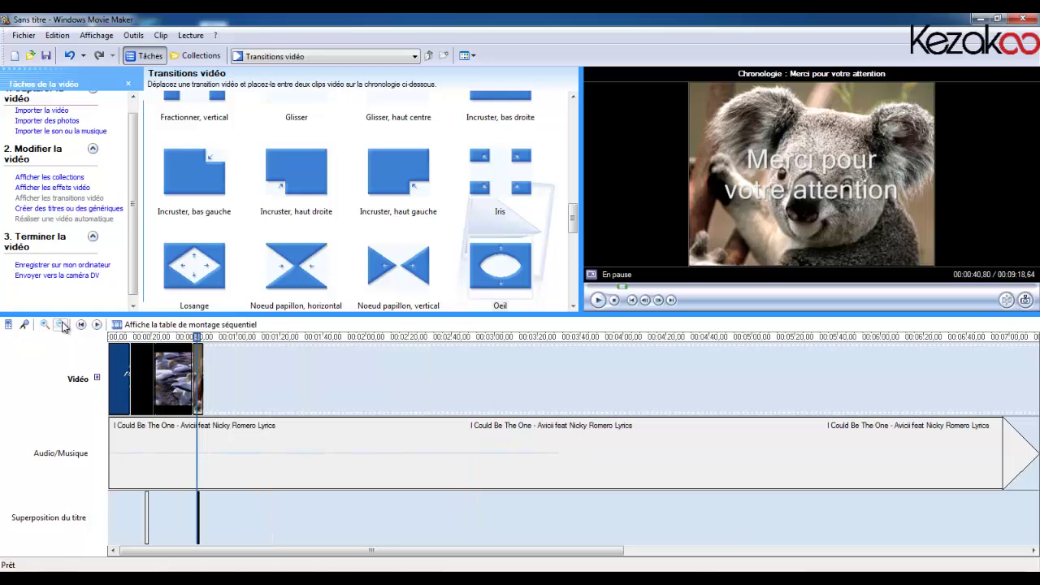
left_click(62, 325)
left_click(654, 484)
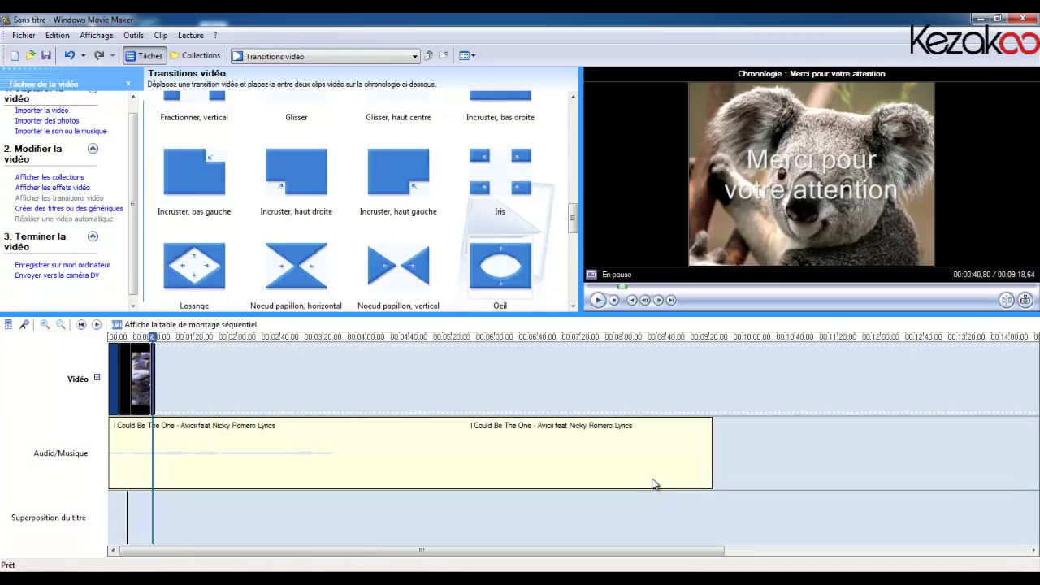
left_click(711, 457)
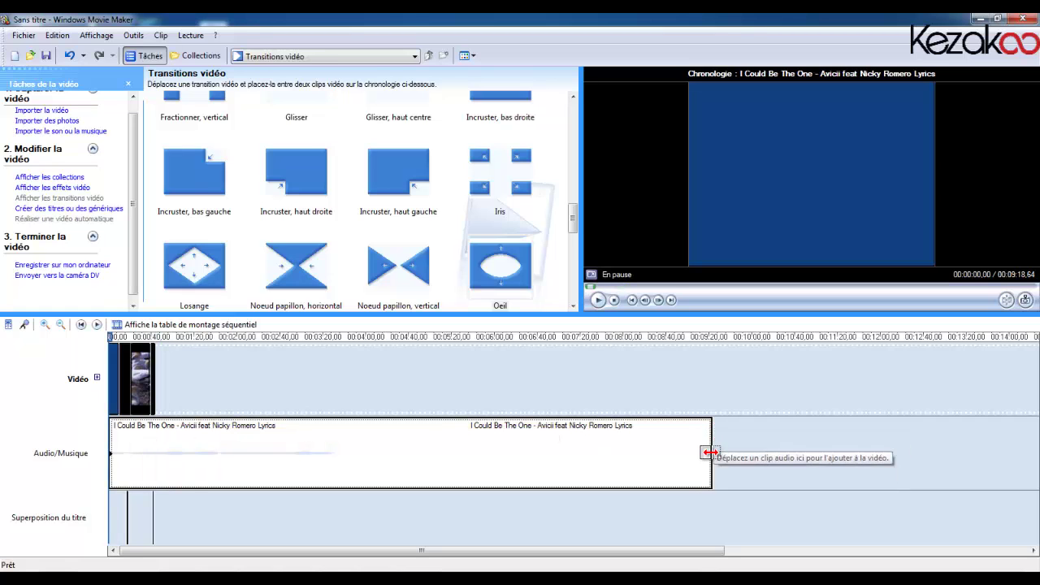
left_click_drag(708, 435, 148, 439)
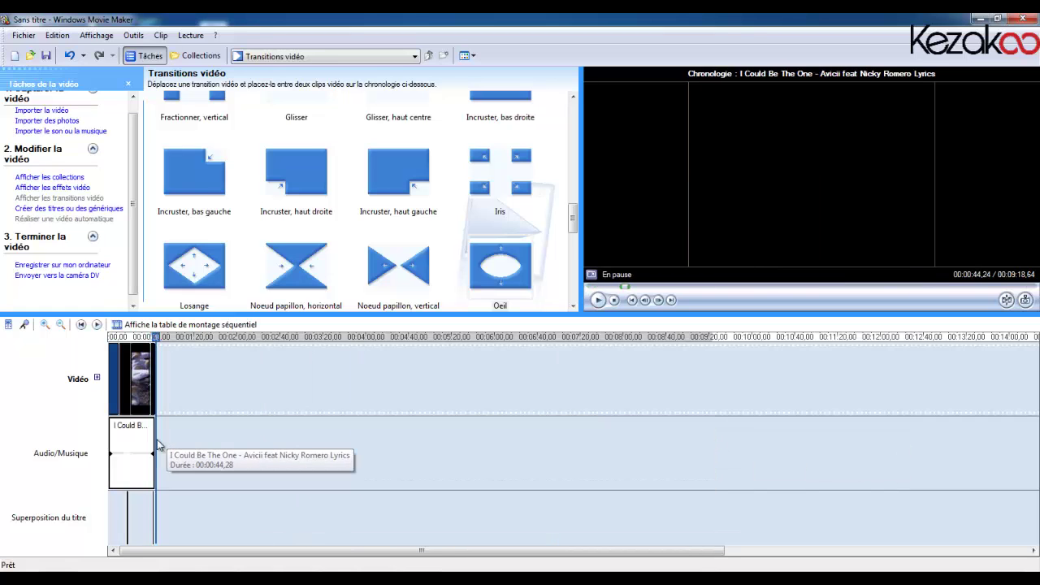
key("F9")
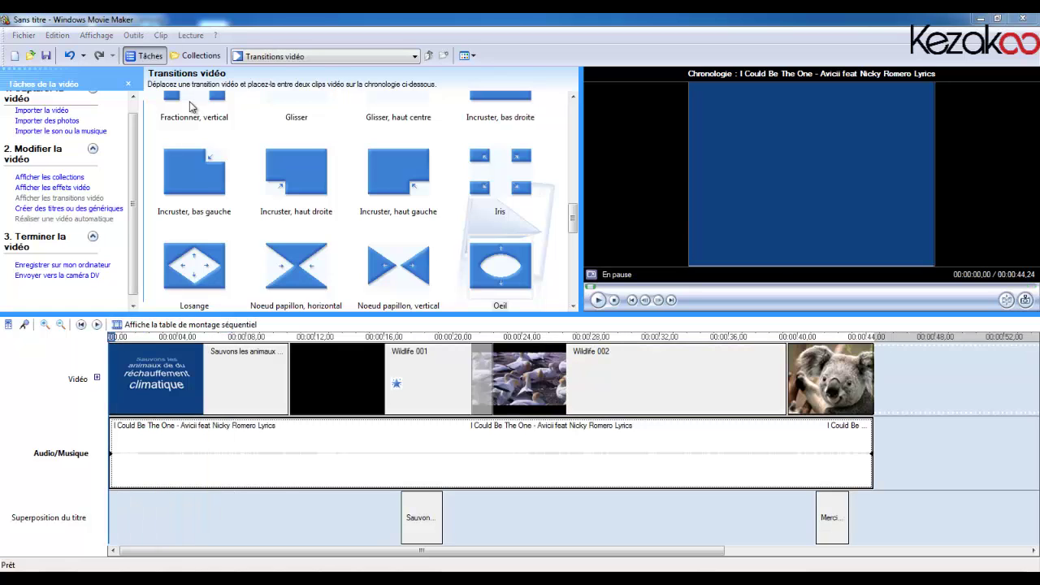
Save the video to the computer as kezakooTutoo in Mes vidéos, using the recommended optimal quality for playback on the computer
left_click(72, 266)
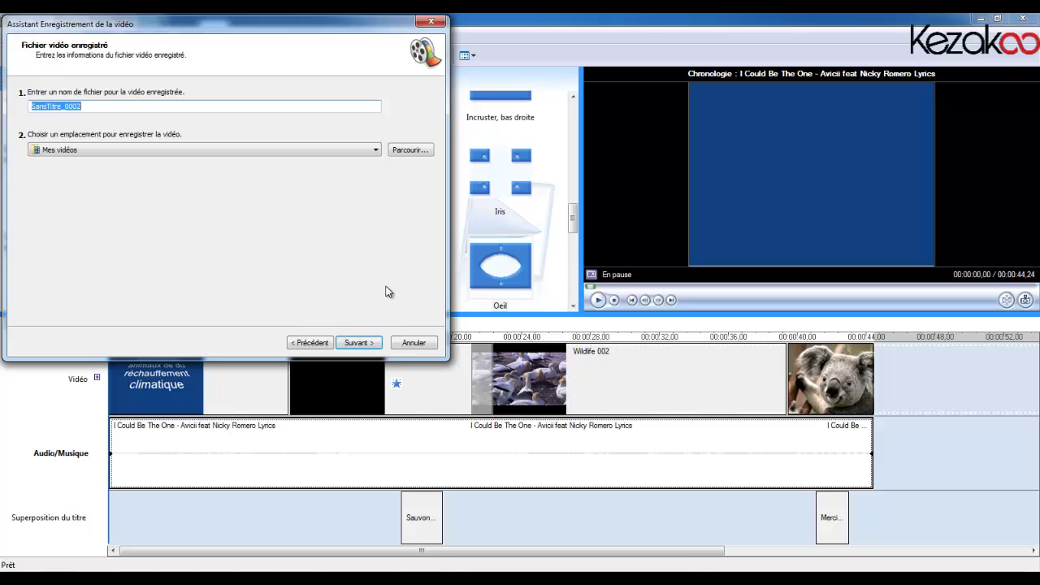
type("kezakooTutoo")
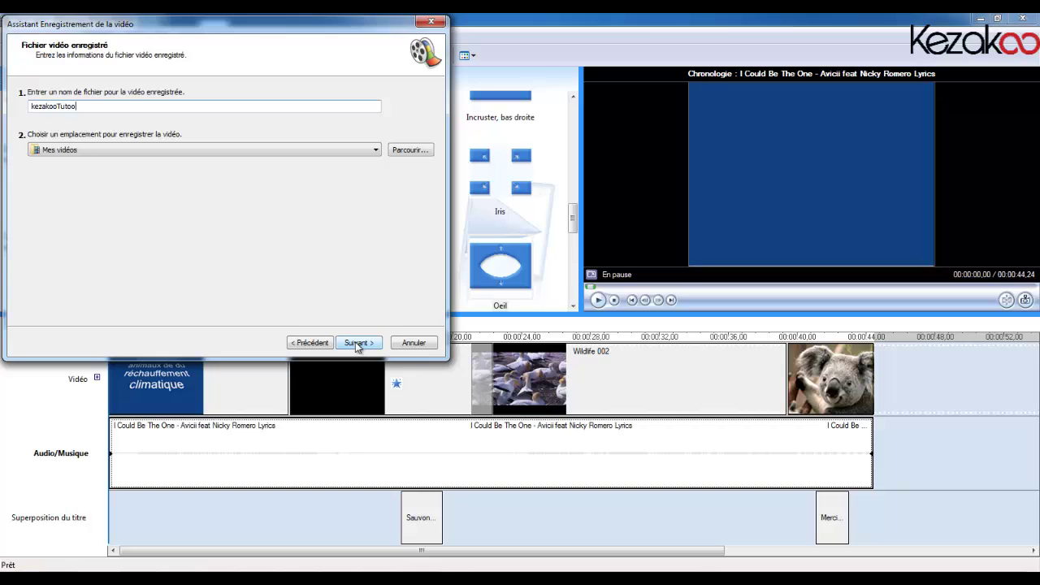
left_click(355, 343)
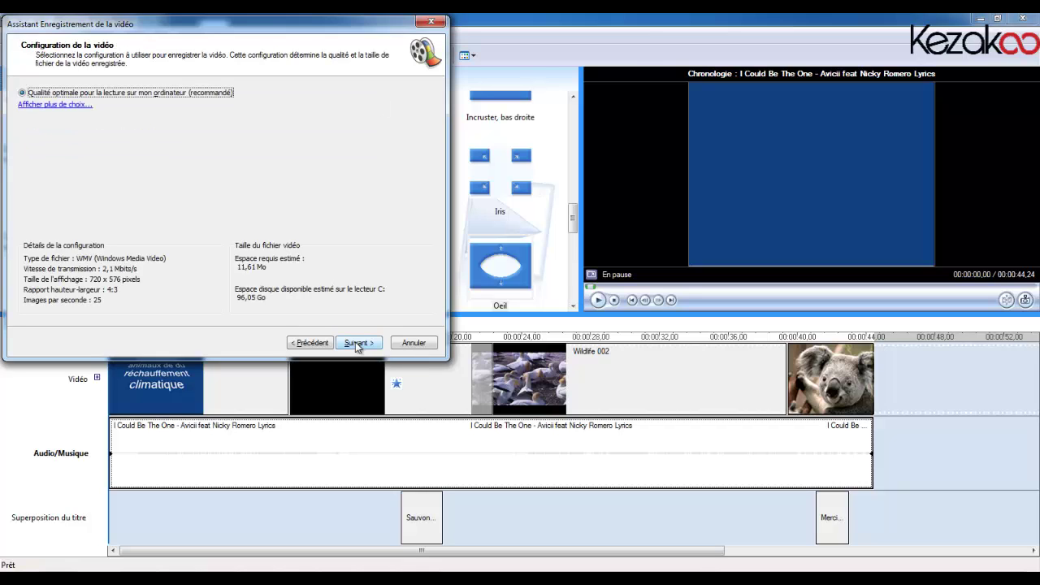
left_click(356, 344)
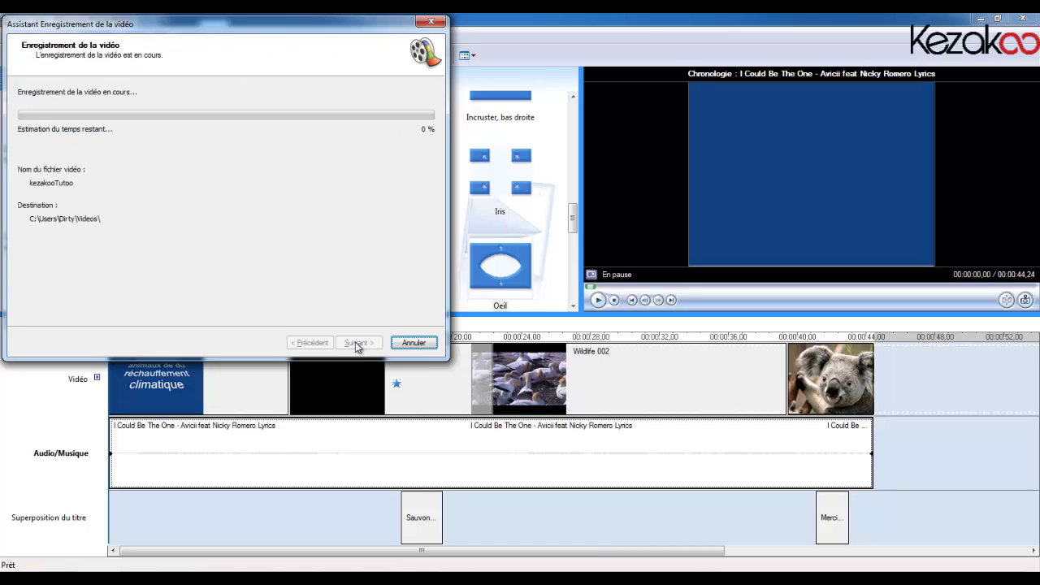